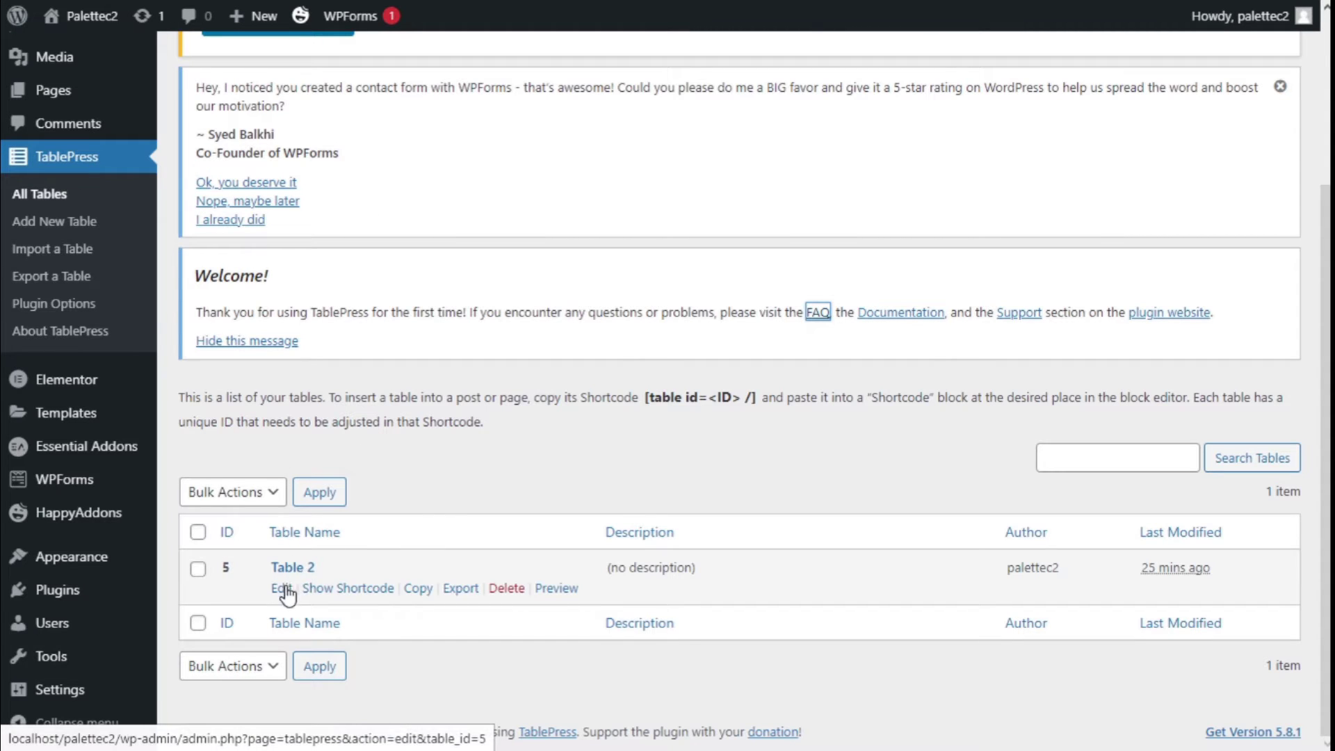
Open Table 2 from the TablePress table list for editing
click(284, 589)
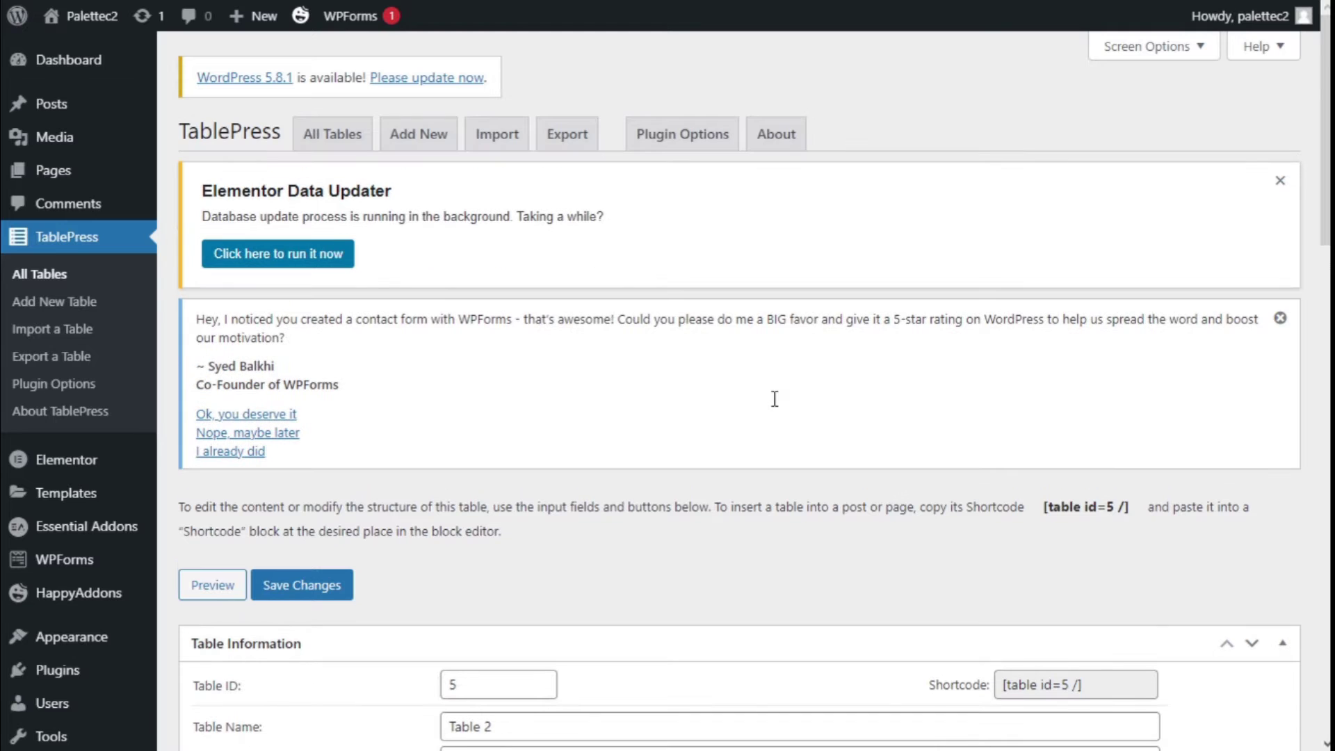
Enable Alternating Row Colors in Table 2's options and save the changes
scroll(737, 388, down, 10)
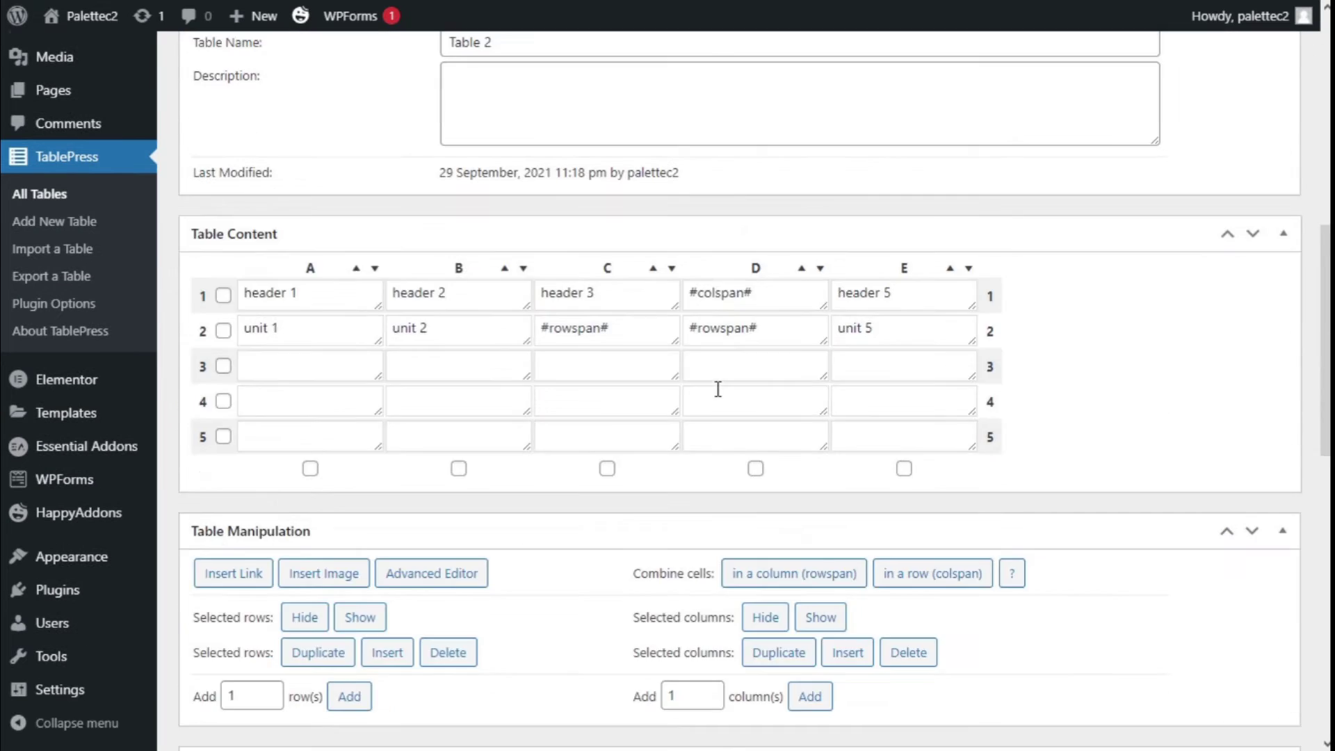
scroll(719, 388, down, 4)
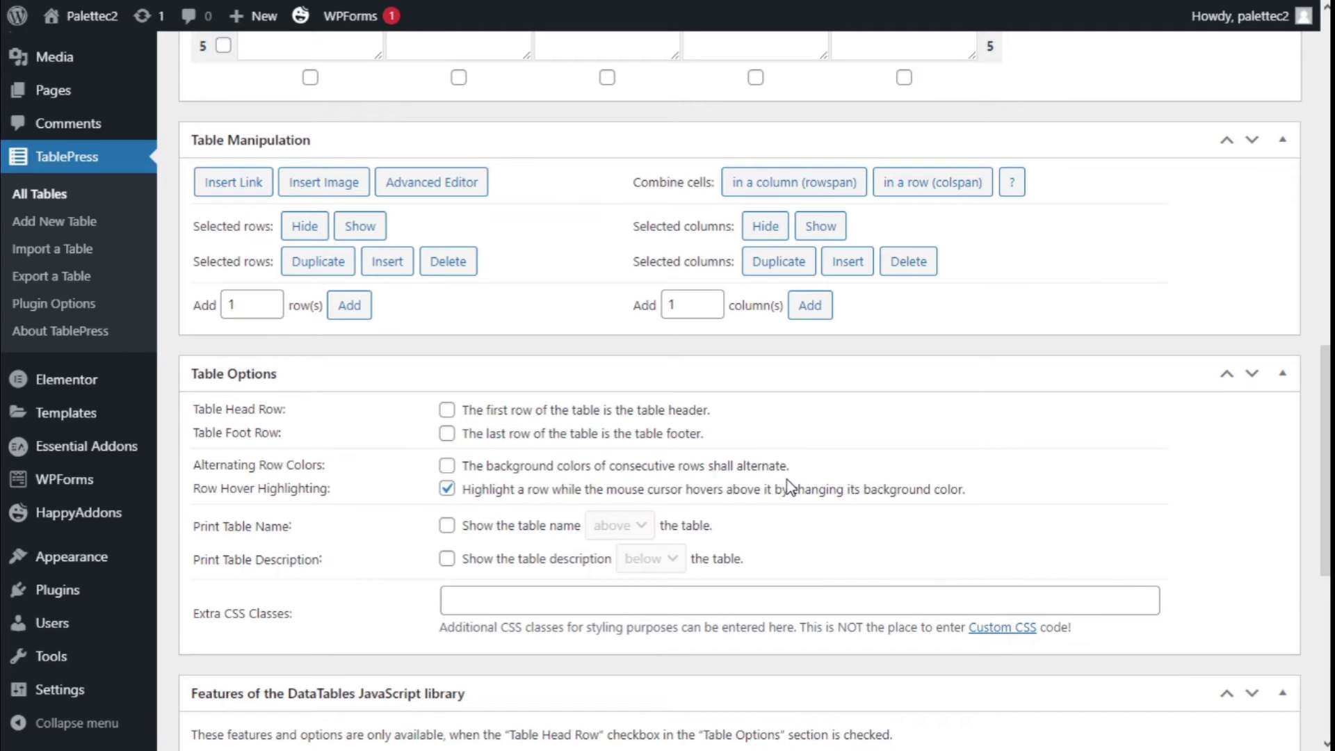
click(447, 466)
scroll(410, 524, down, 5)
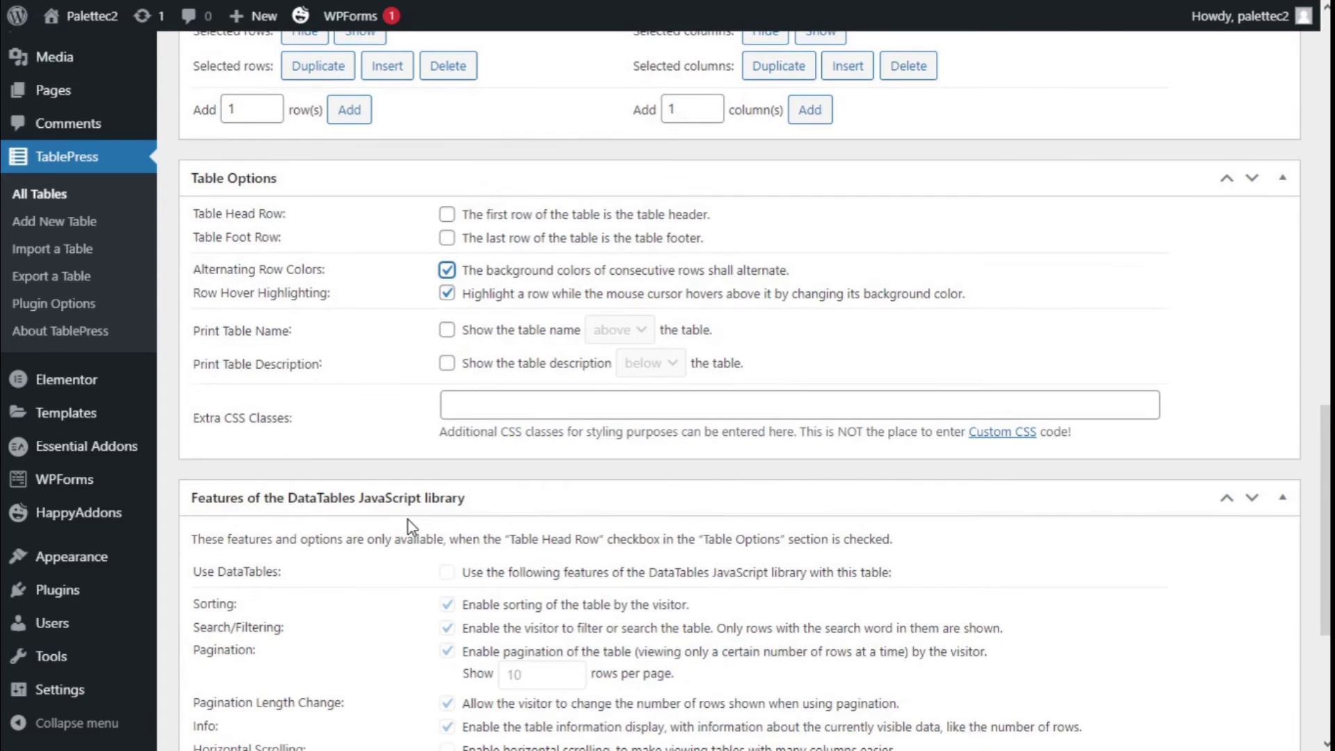
scroll(408, 520, down, 1)
click(335, 596)
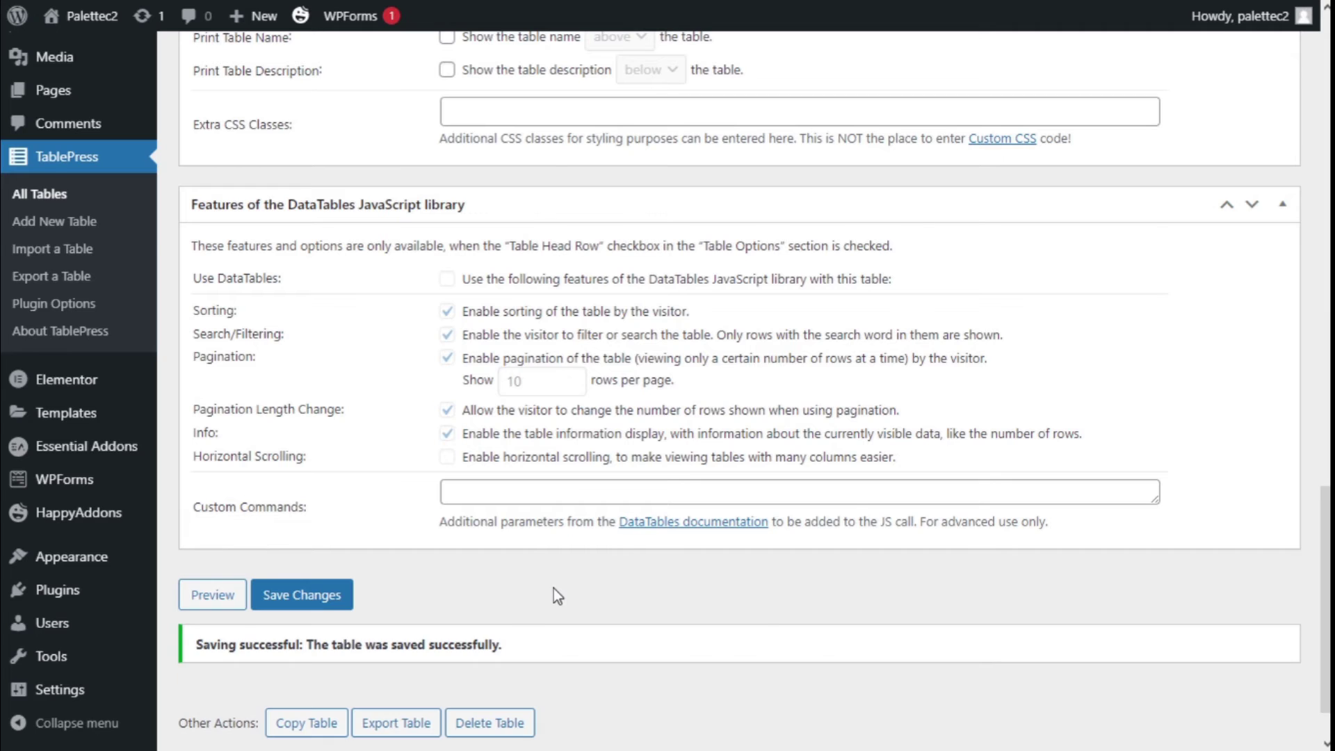
scroll(553, 589, up, 2)
scroll(554, 588, up, 1)
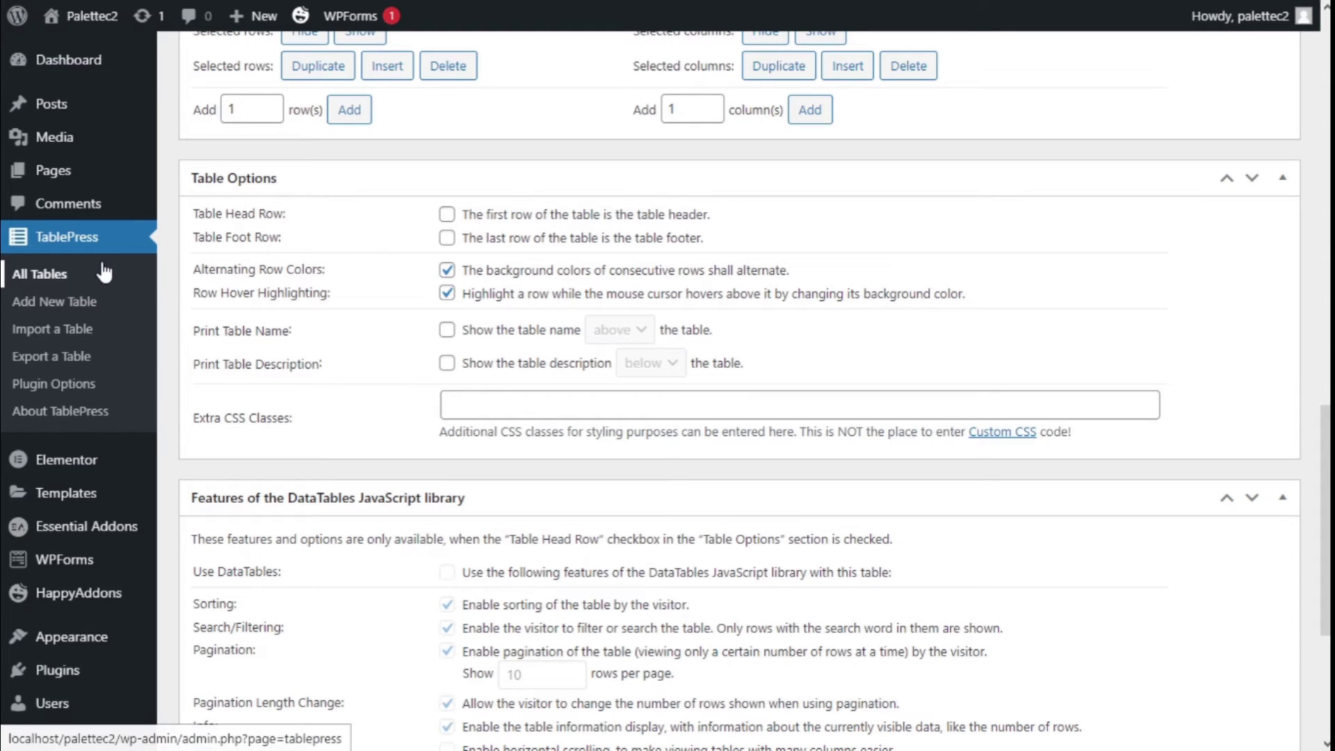
Go to TablePress Plugin Options and place the cursor in the empty Custom CSS box
click(87, 386)
scroll(671, 284, down, 1)
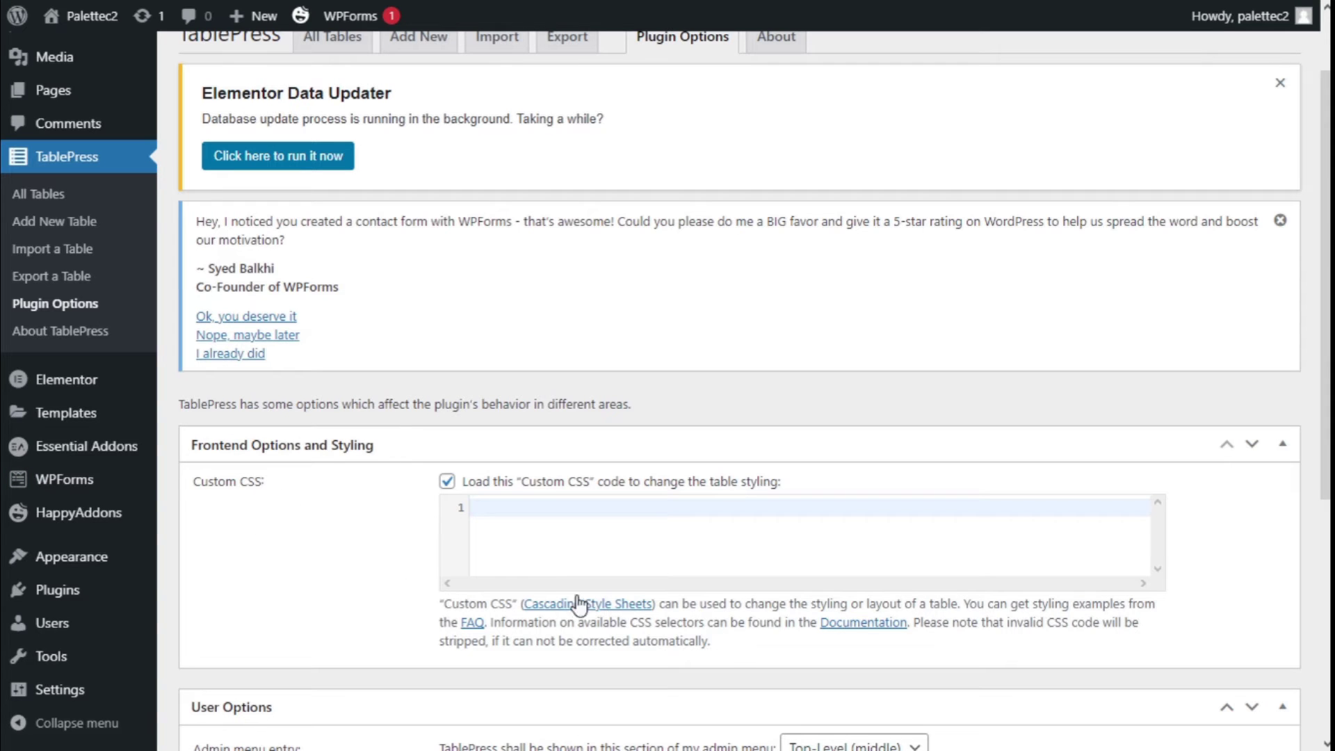
click(872, 517)
scroll(959, 220, down, 2)
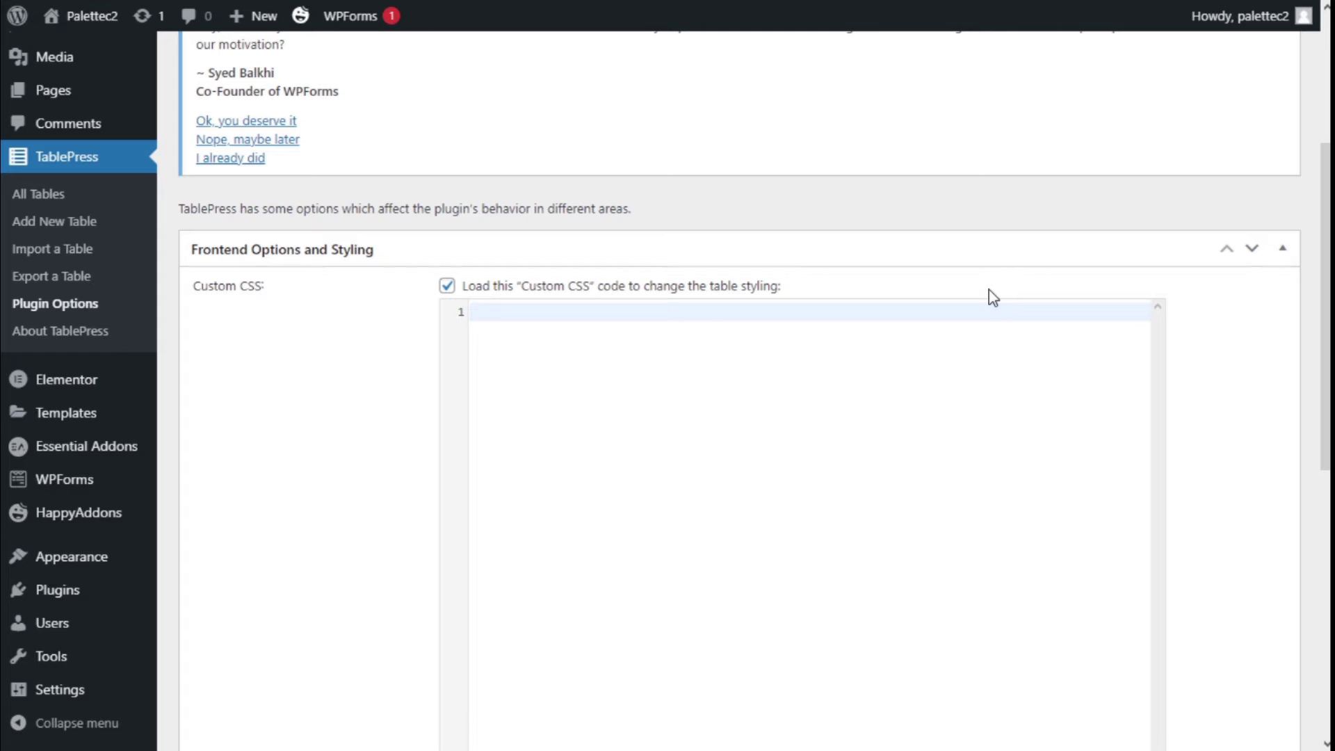
Write the CSS rule .tablepress .odd td { background-color:red; } with the property on its own line
text(.tablepress .odd td{)
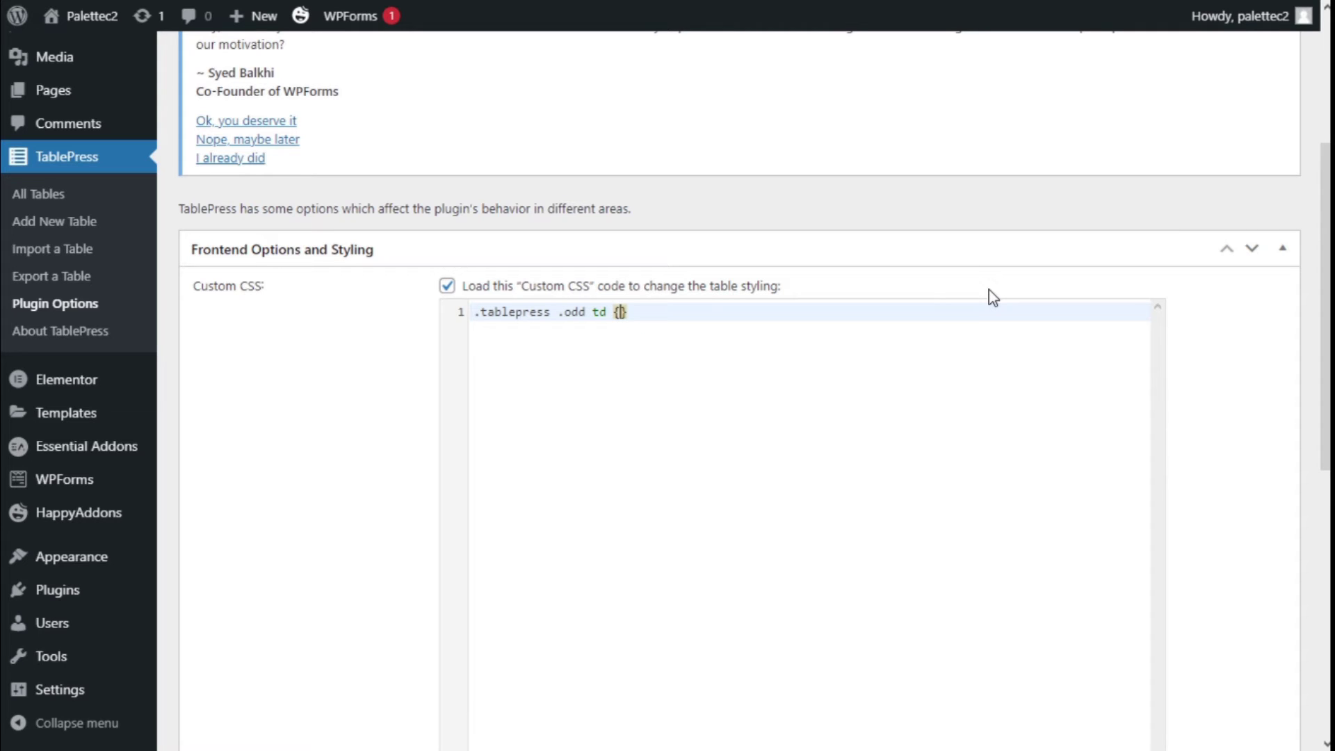
key(Return)
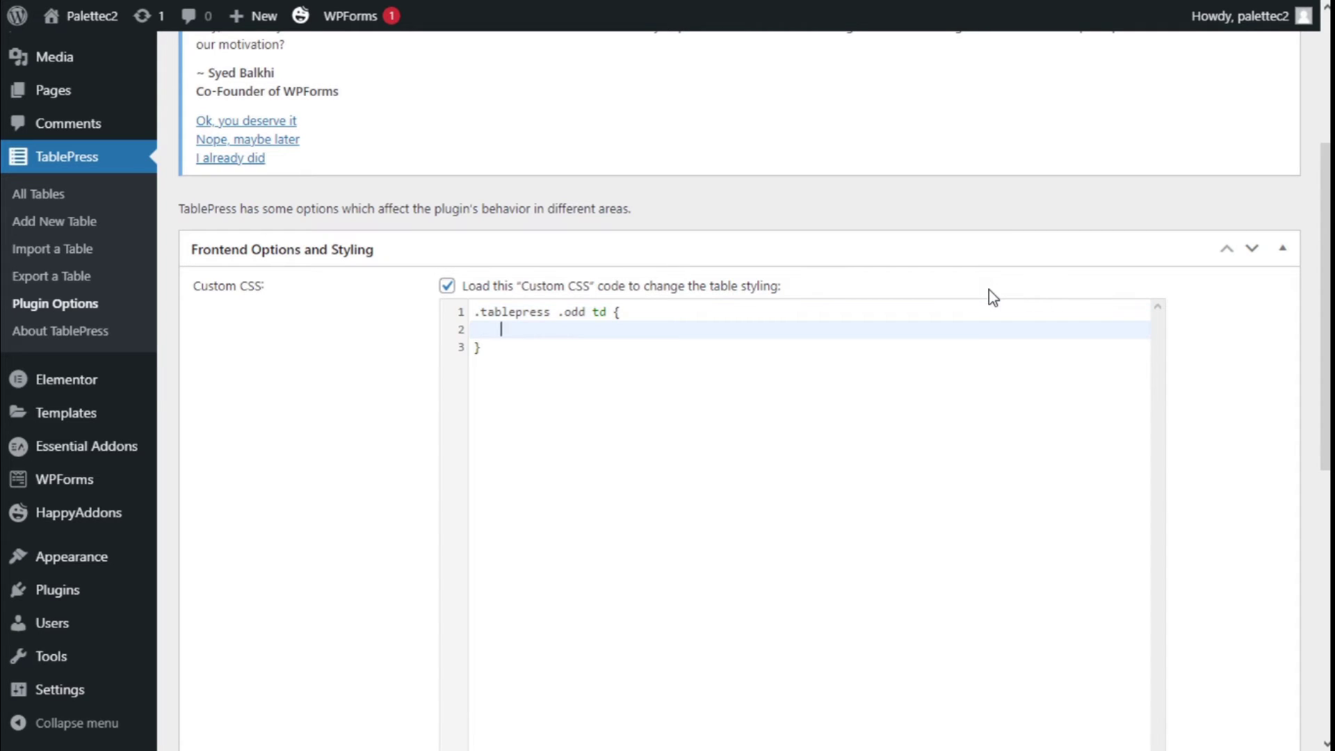
text(back)
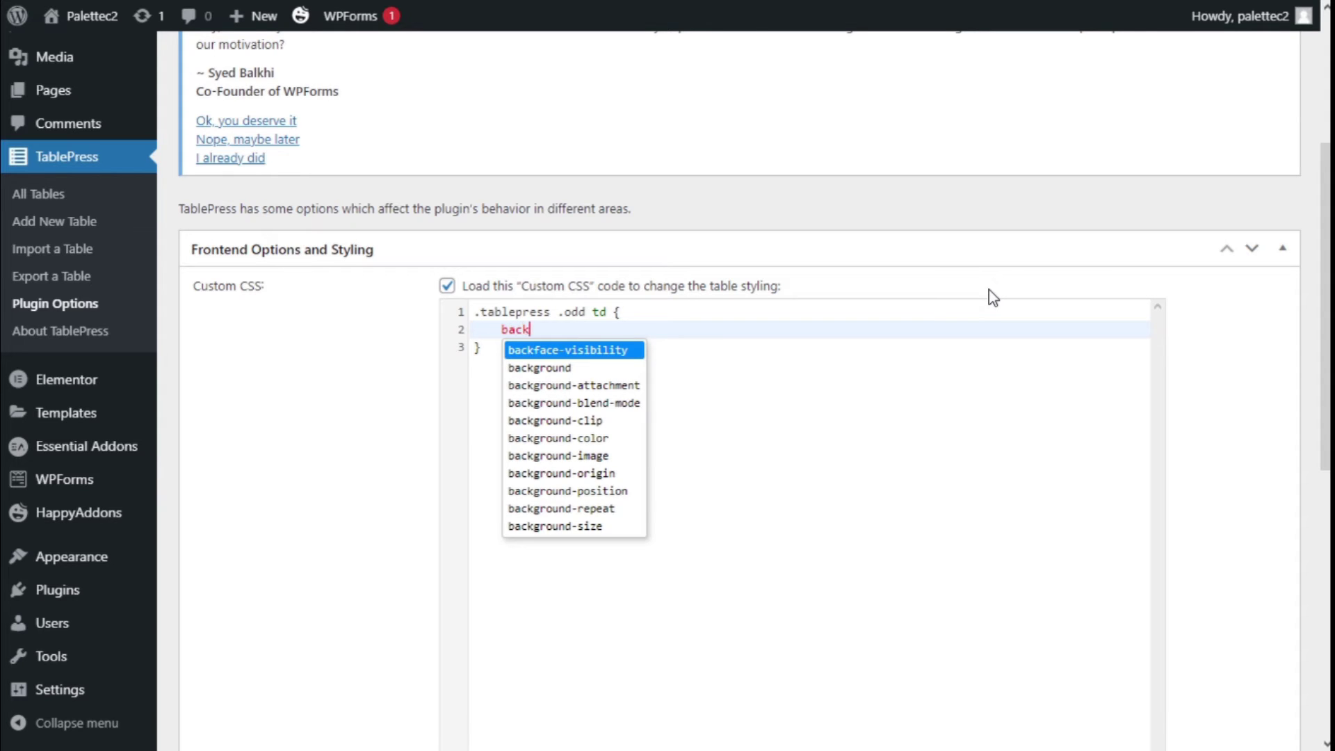
text(ground)
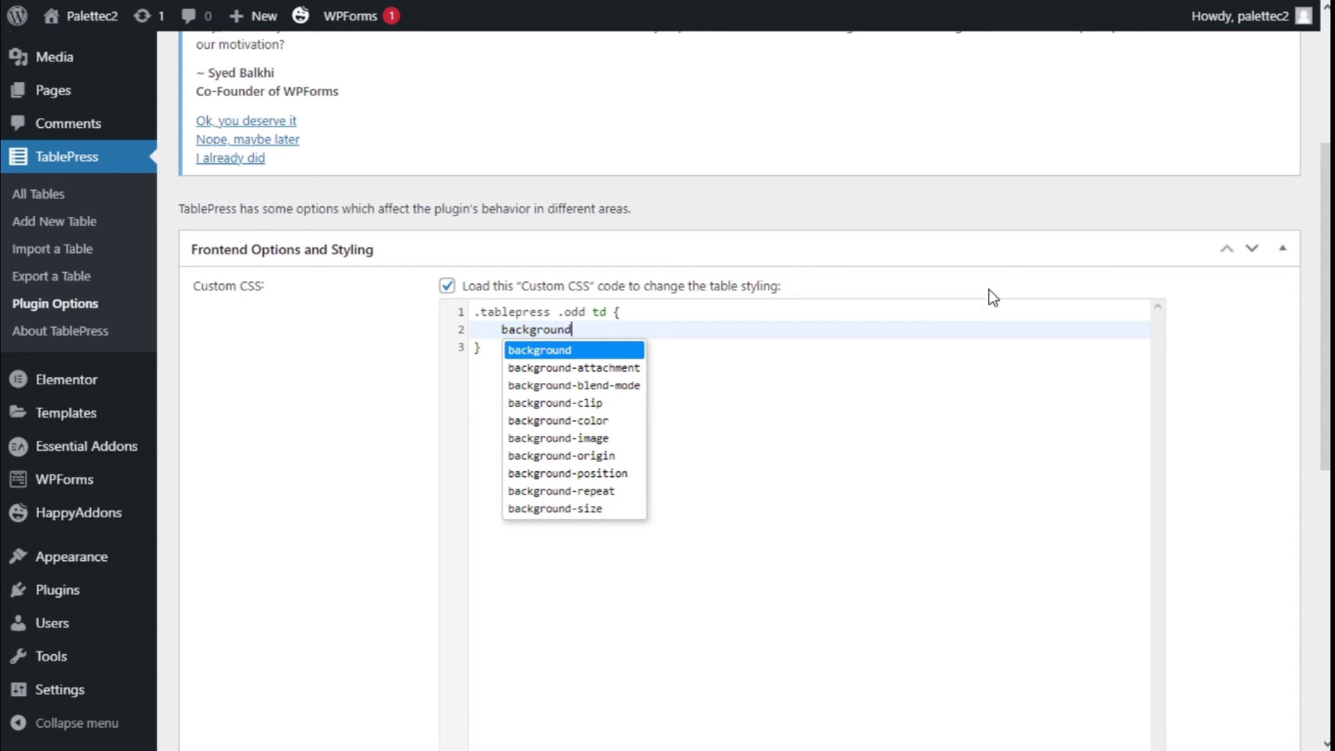
text(-co)
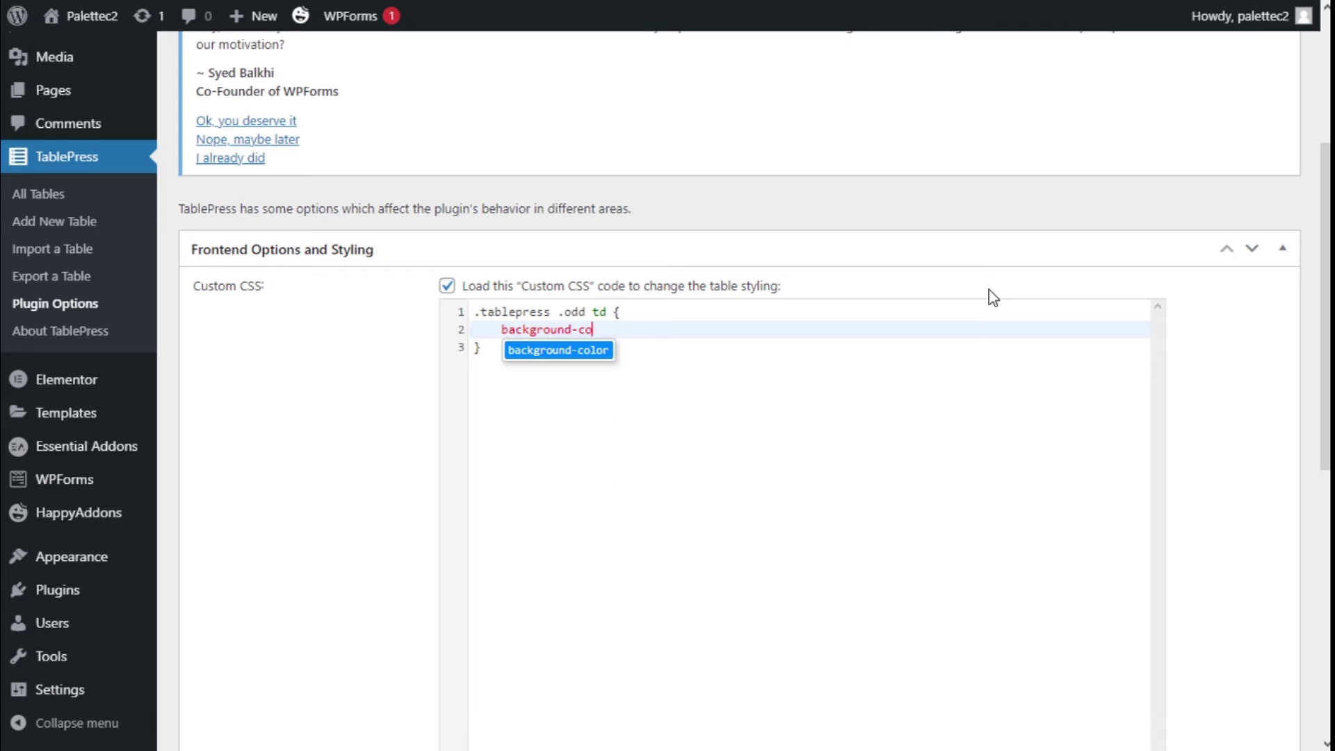
text(lor:)
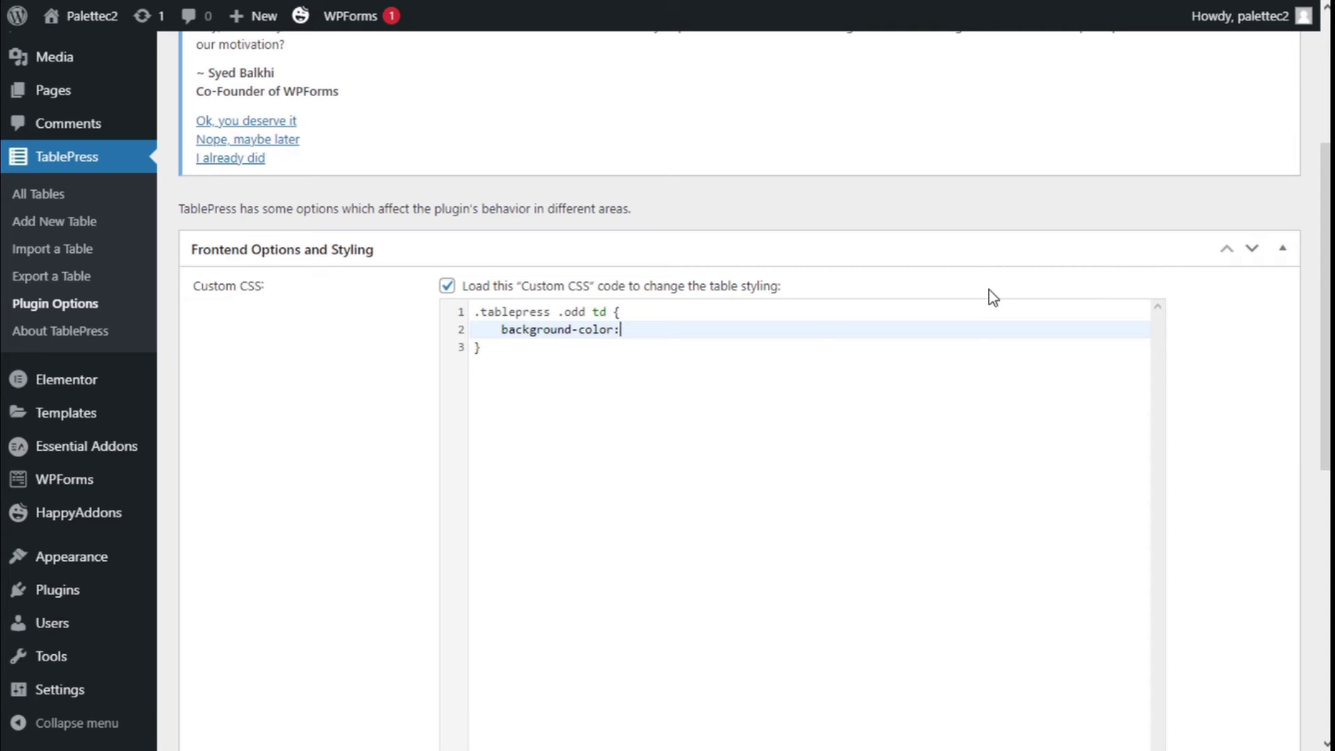
text(red)
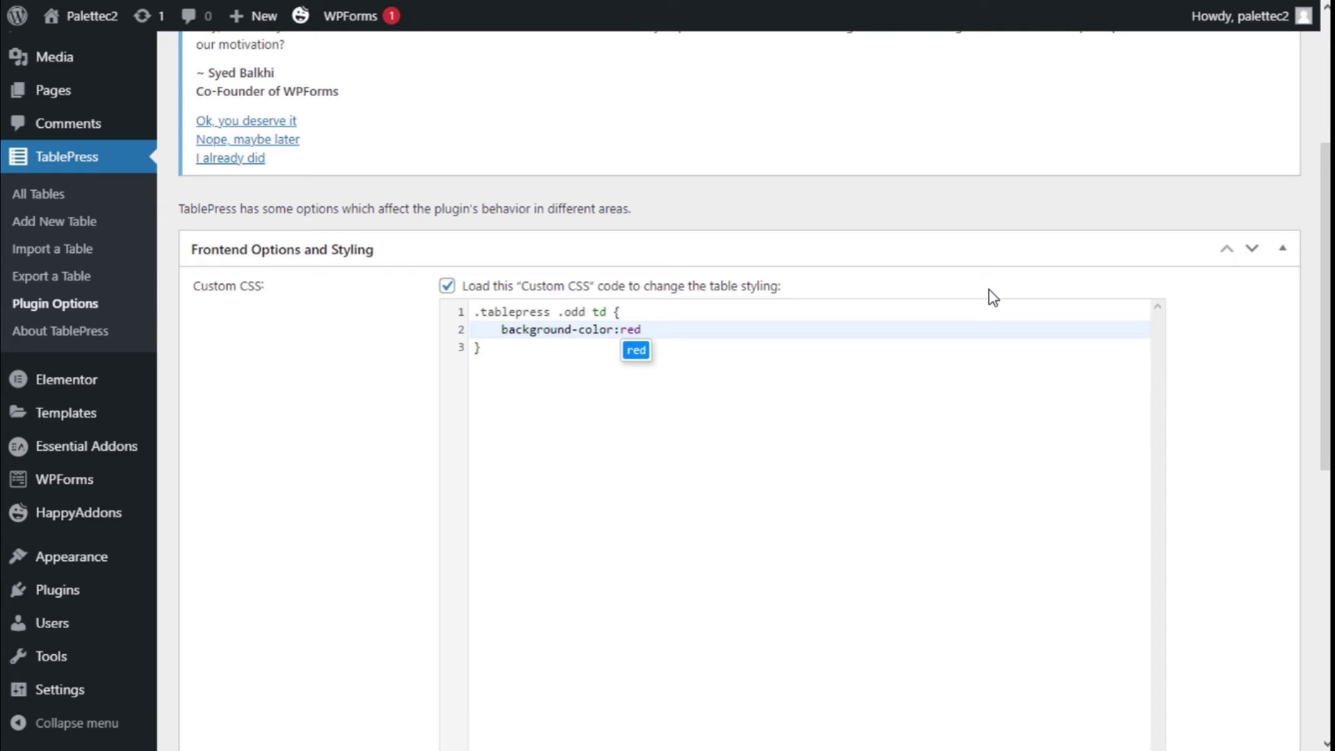
text(;)
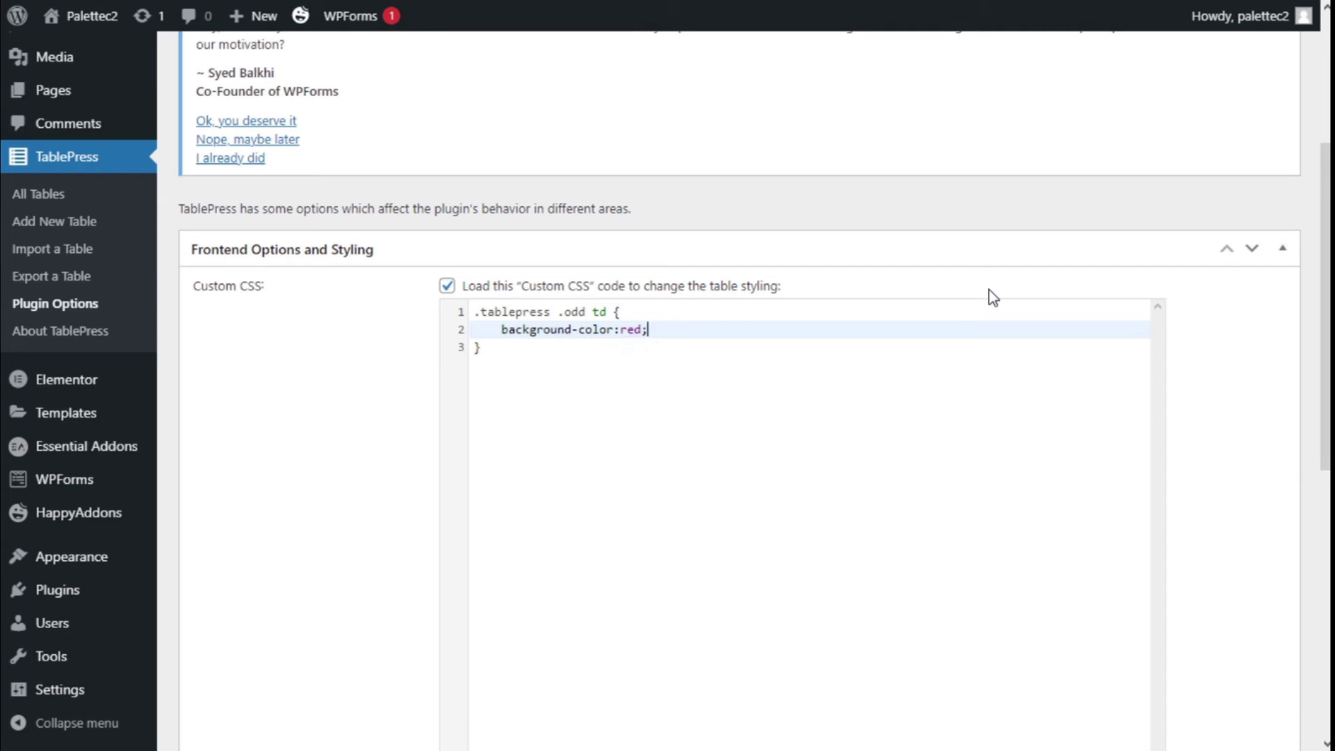
click(590, 356)
Add the rule .tablepress .even td { background-color:blue; } below the odd-row rule
key(Return)
key(Return)
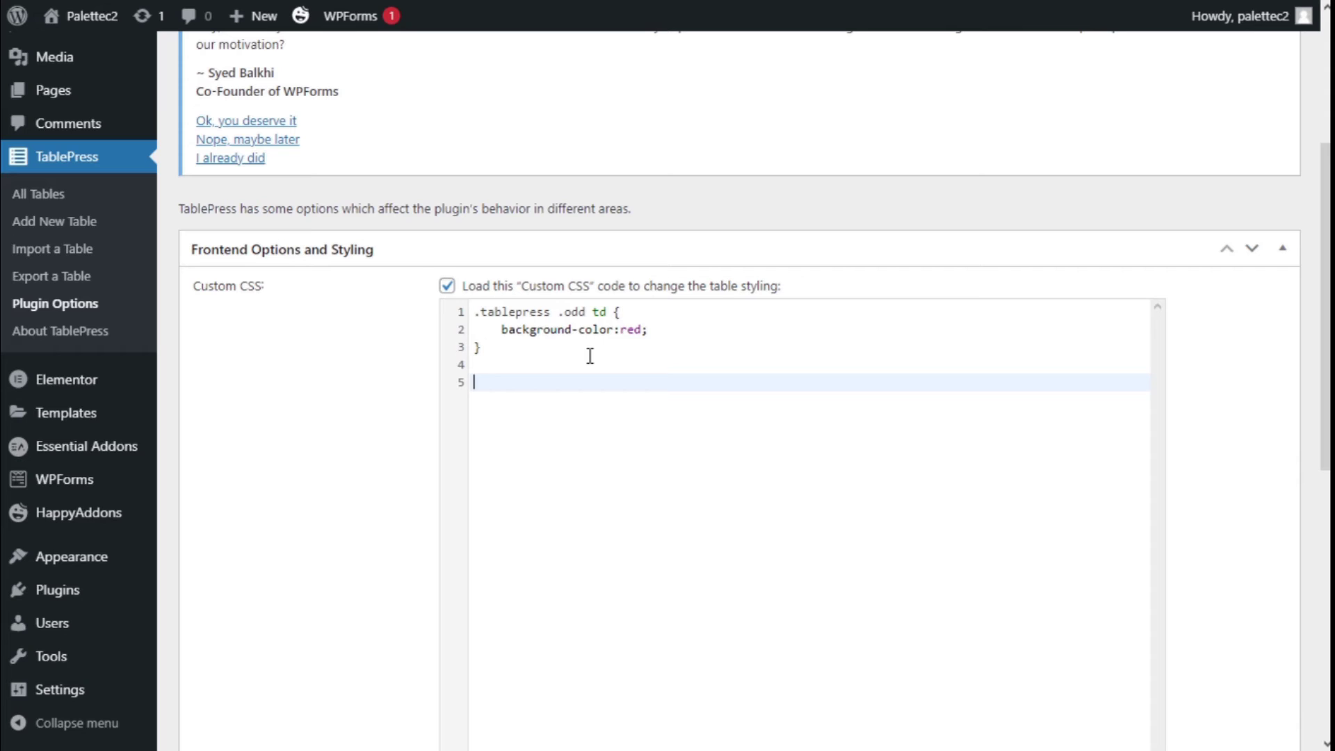
text(.tablepress .even td {)
key(Return)
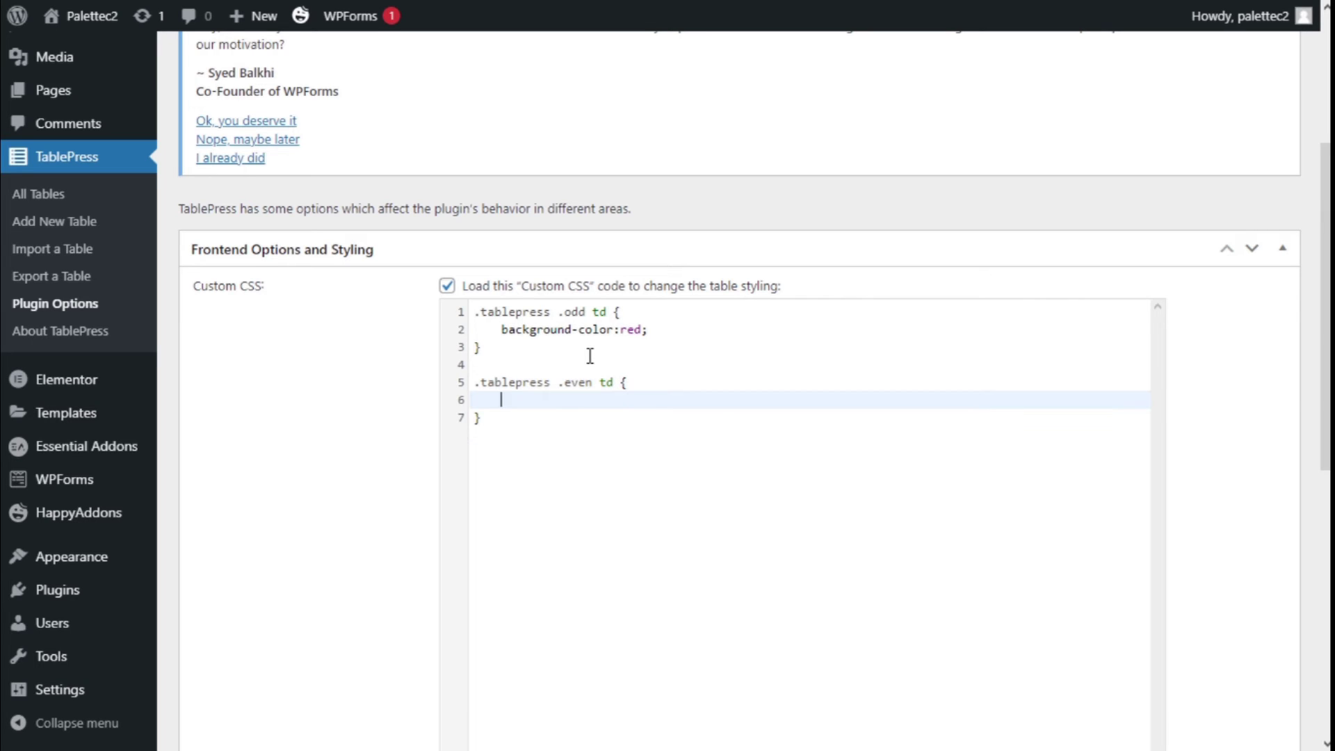
text(background-co)
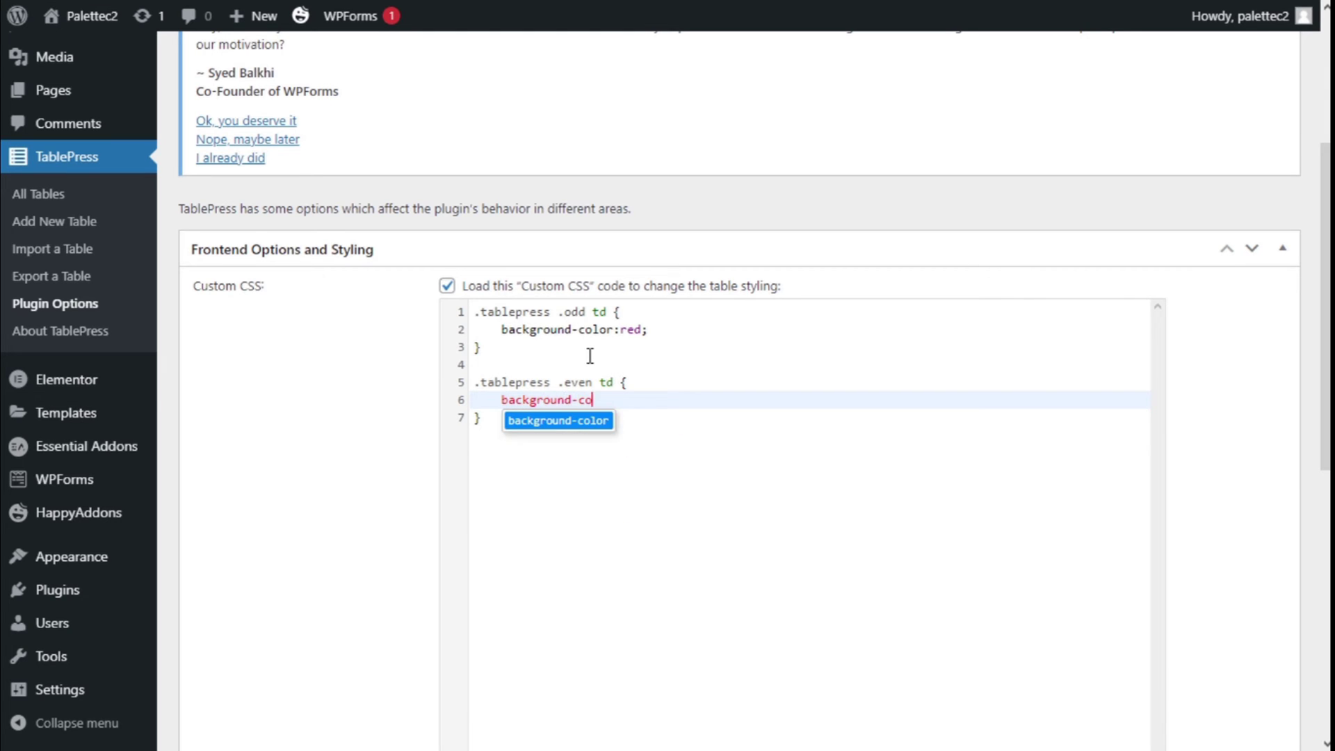
text(lor:)
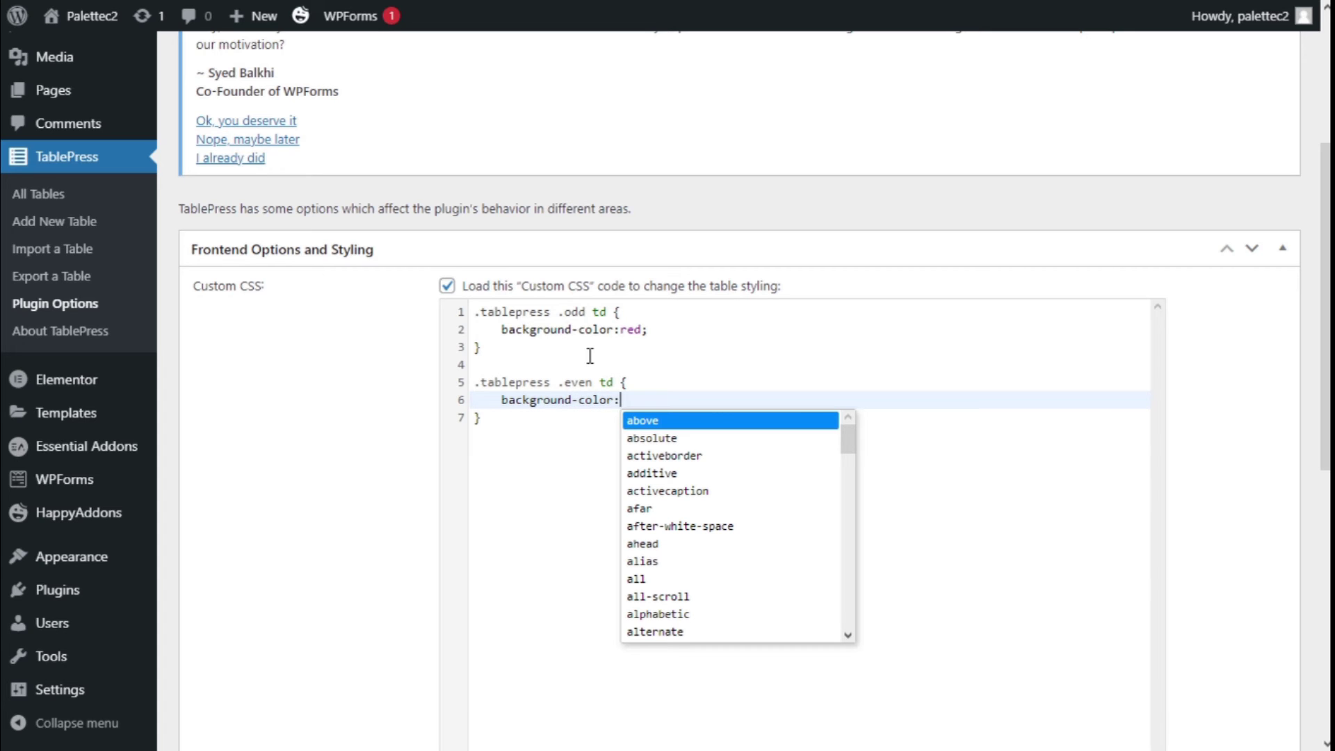
text(blue)
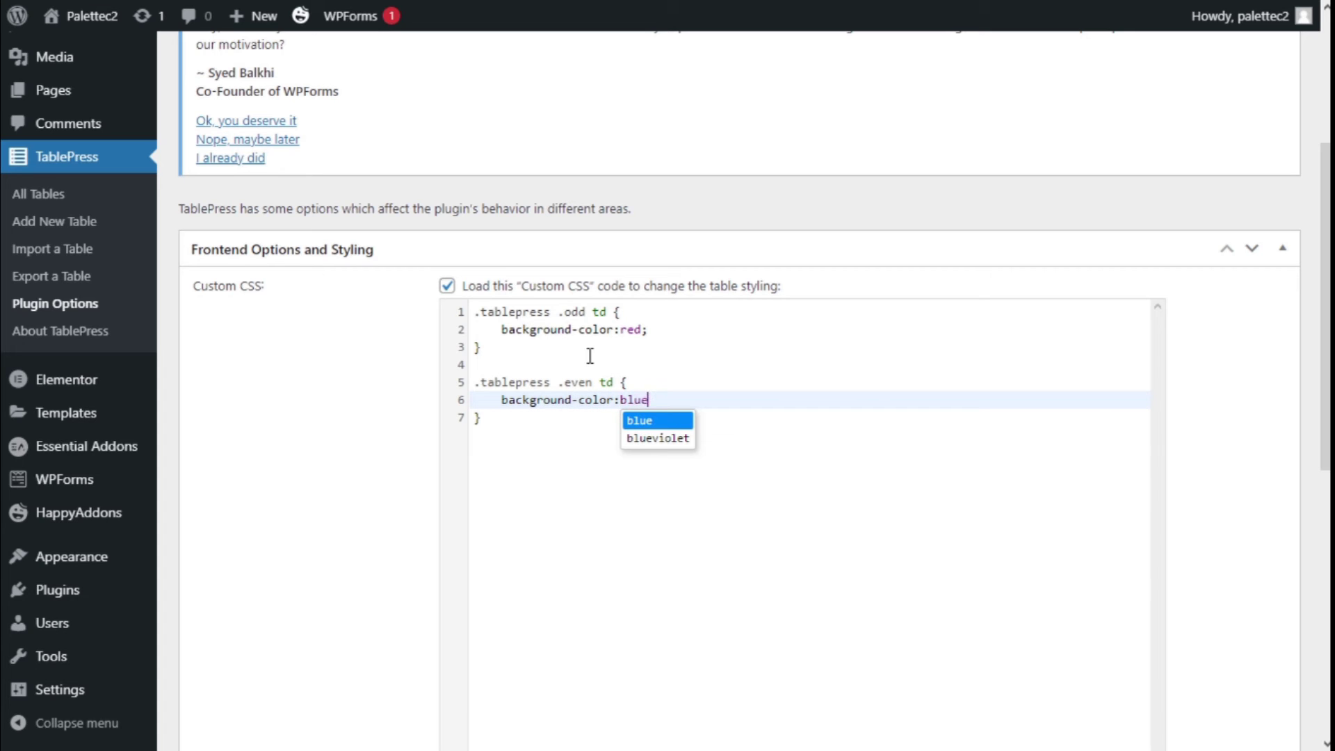
key(Return)
text(;)
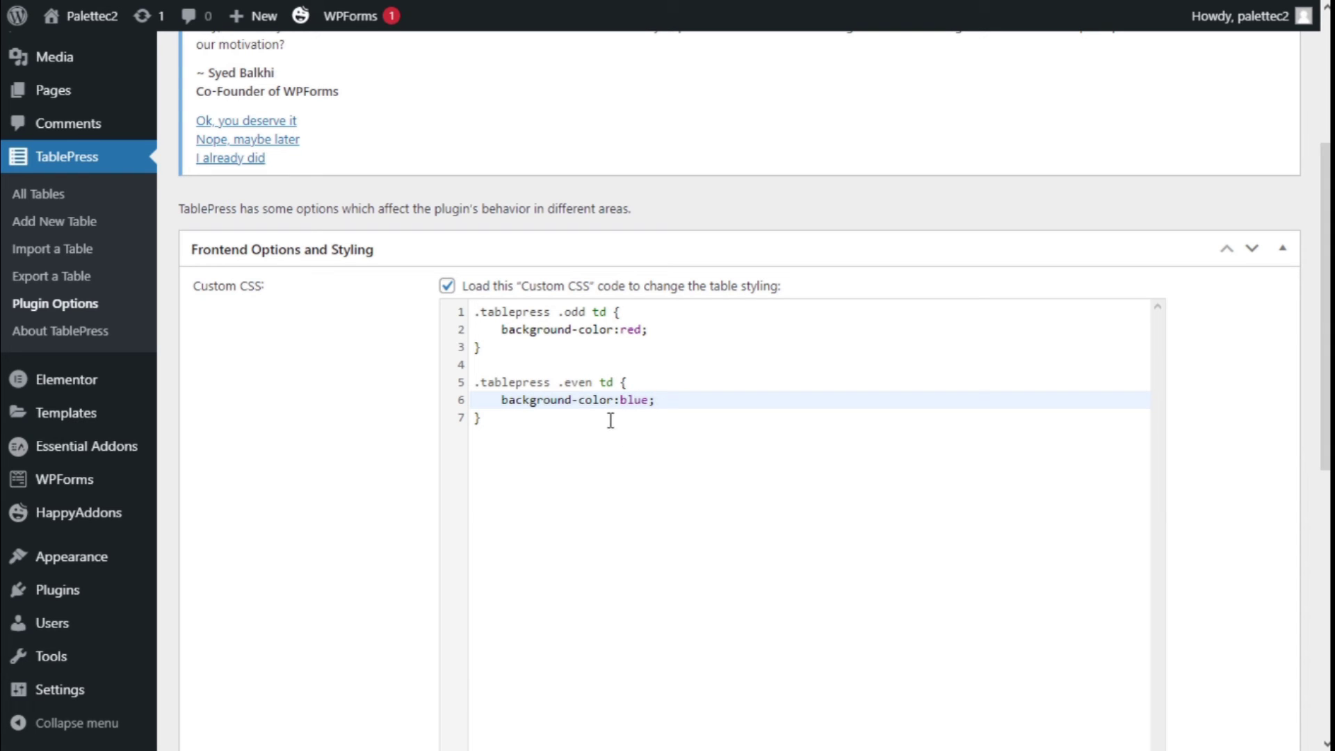
click(511, 431)
Save the Plugin Options and review the saved red and blue CSS rules
scroll(531, 425, down, 8)
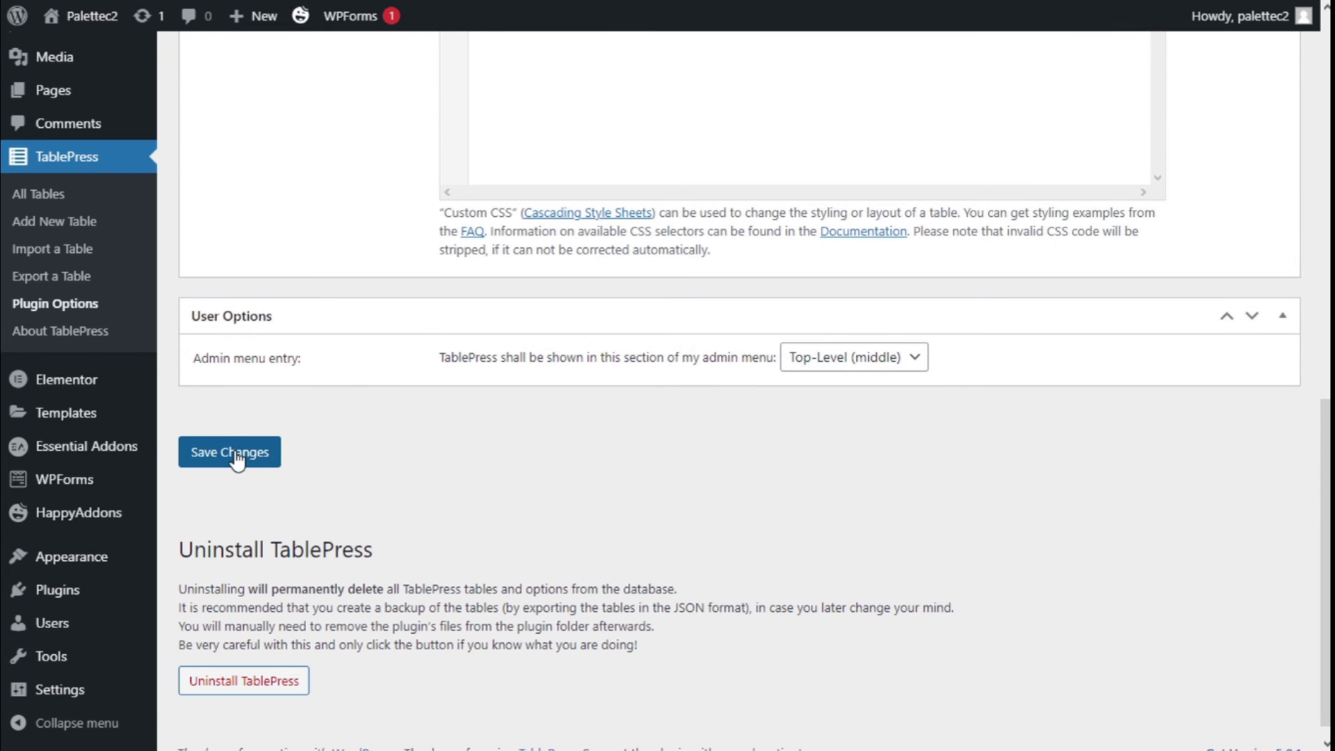
click(237, 459)
scroll(524, 456, down, 5)
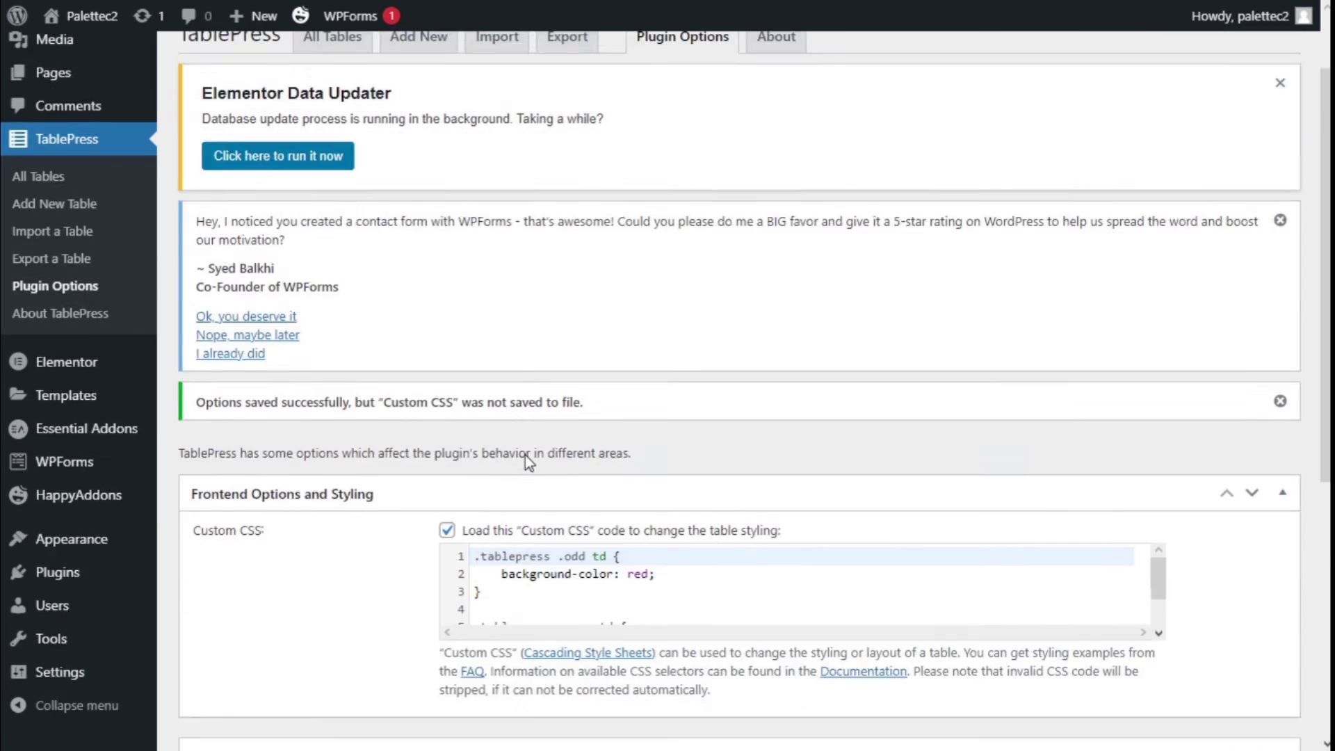
scroll(576, 461, down, 5)
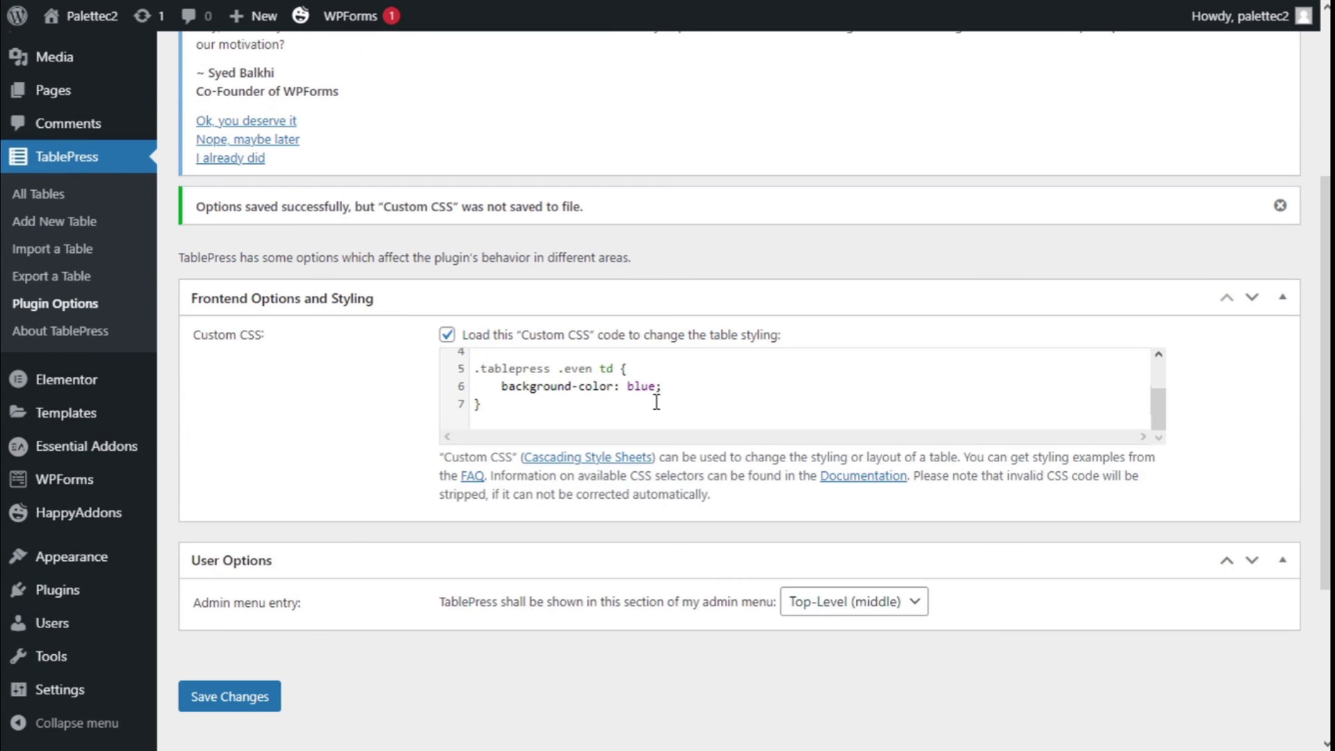
scroll(656, 402, up, 2)
scroll(656, 405, down, 2)
scroll(656, 406, up, 2)
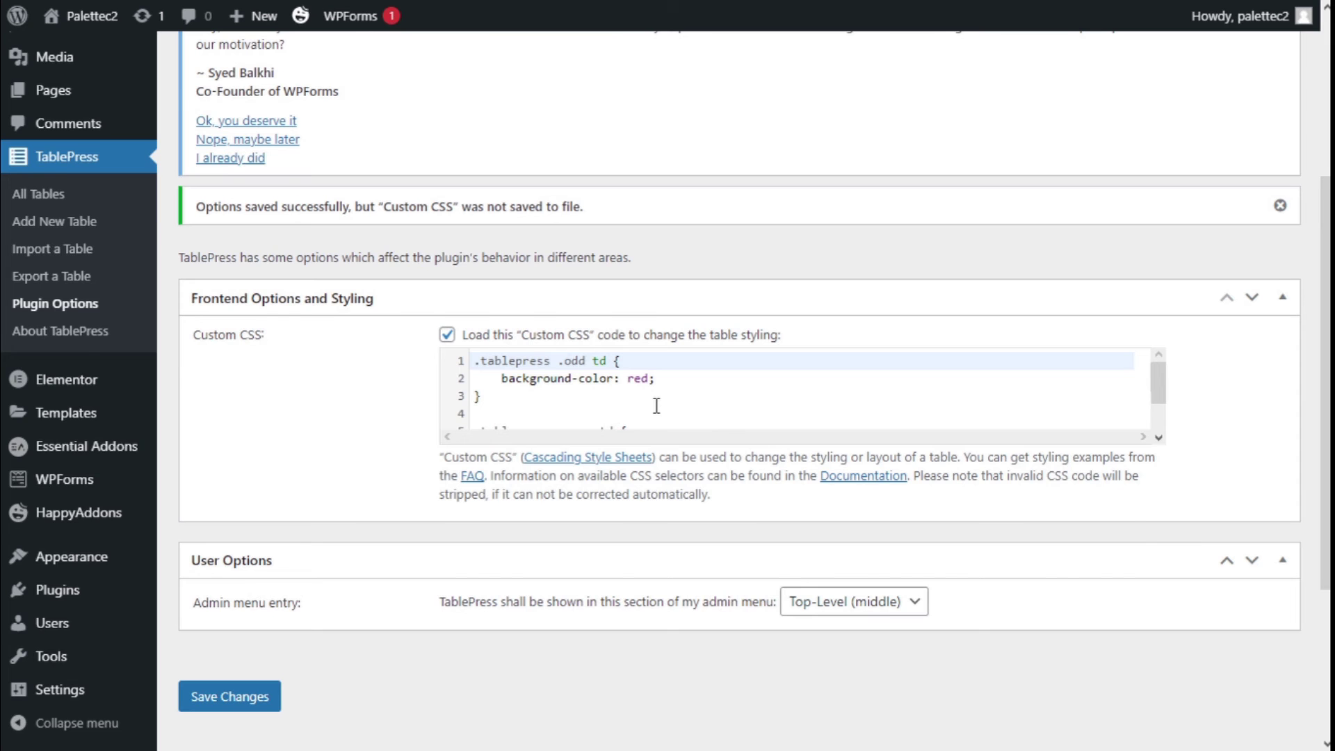
scroll(656, 405, up, 2)
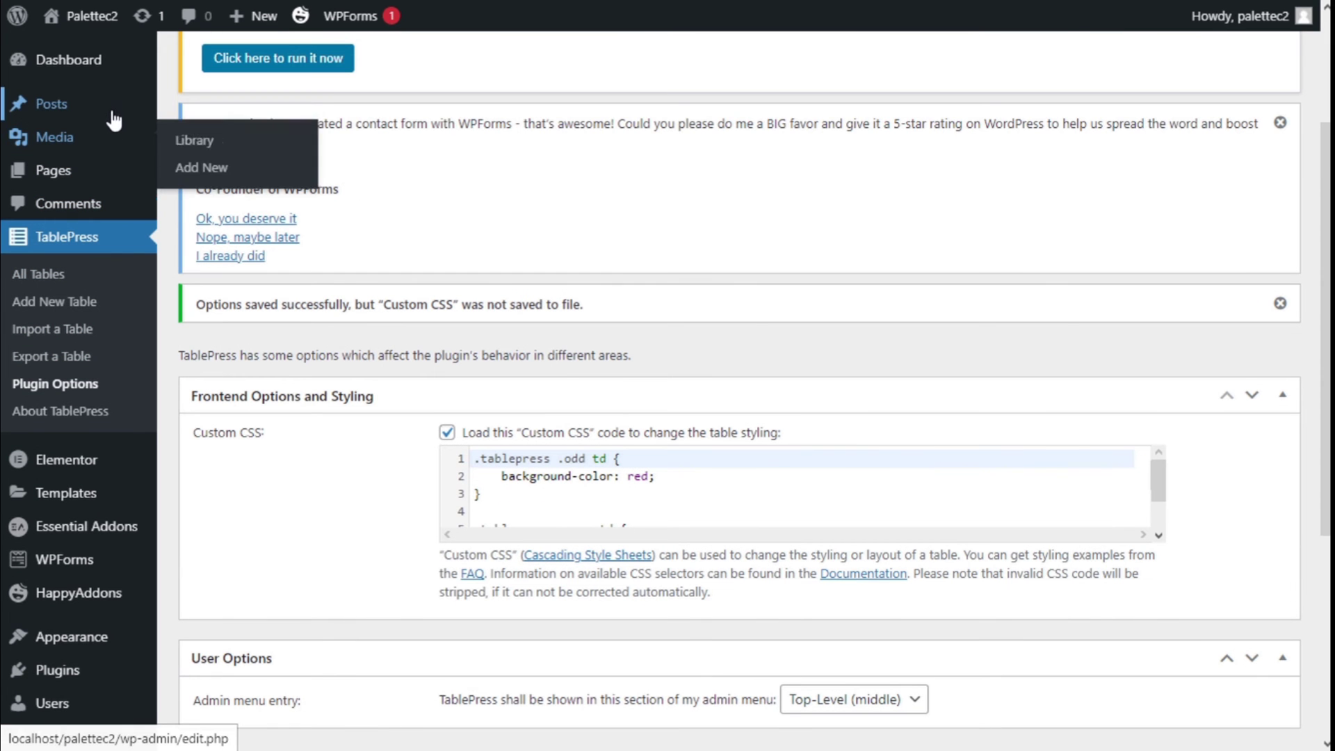
Open the ¡Hola Mundo! post in the block editor and preview it in a new tab
mouse_move(113, 110)
click(230, 113)
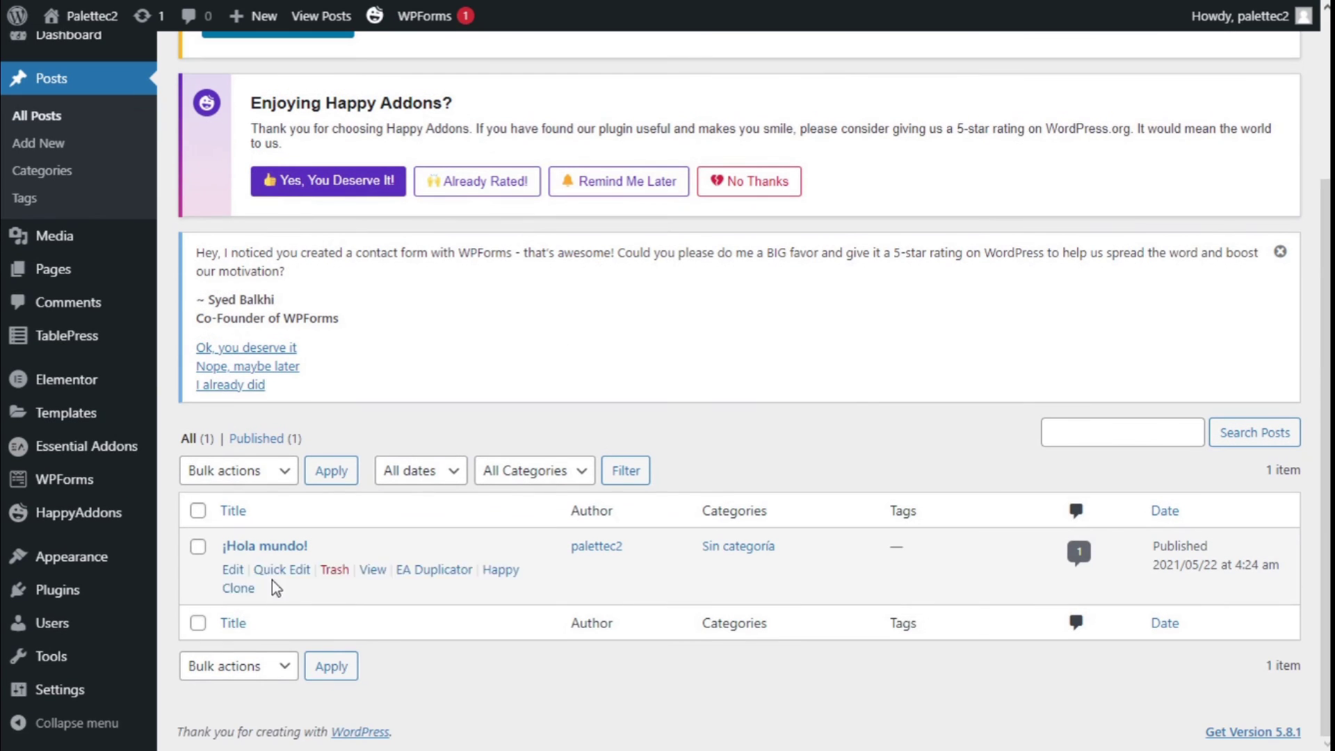
click(233, 569)
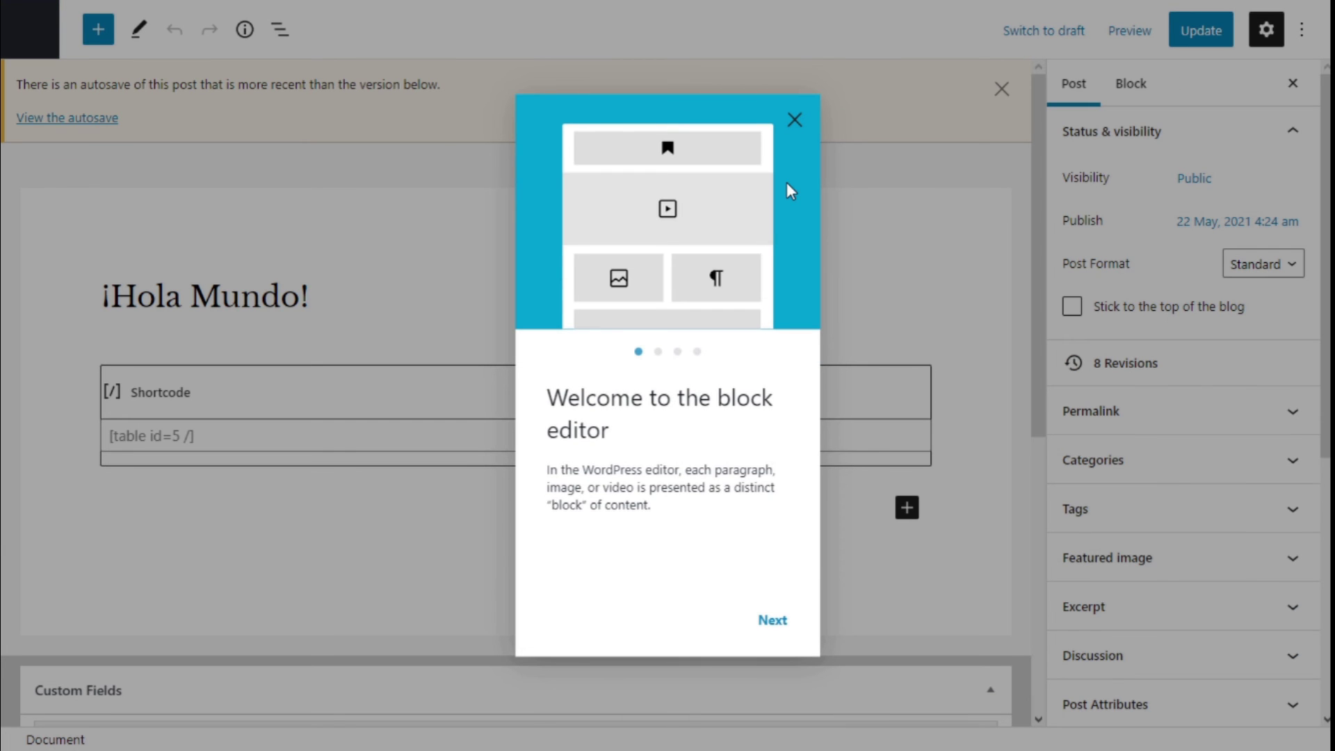
click(795, 119)
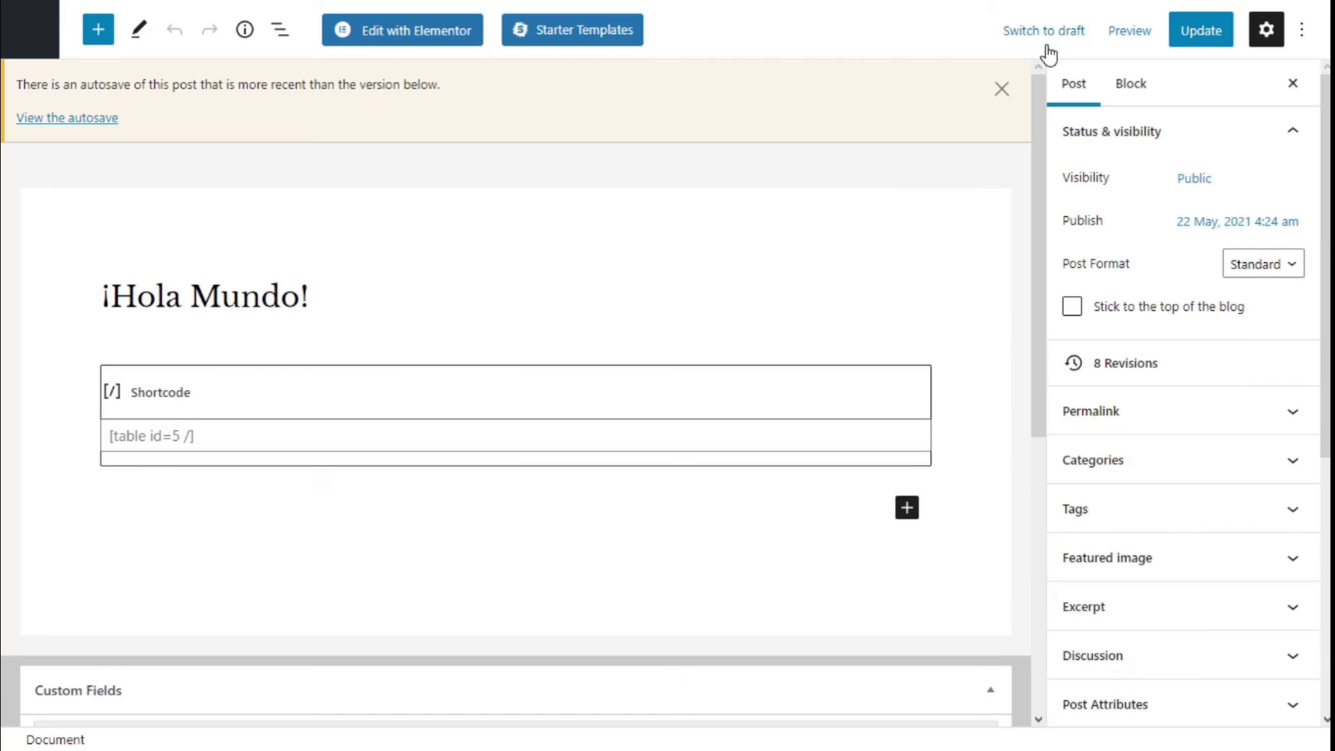
click(1114, 42)
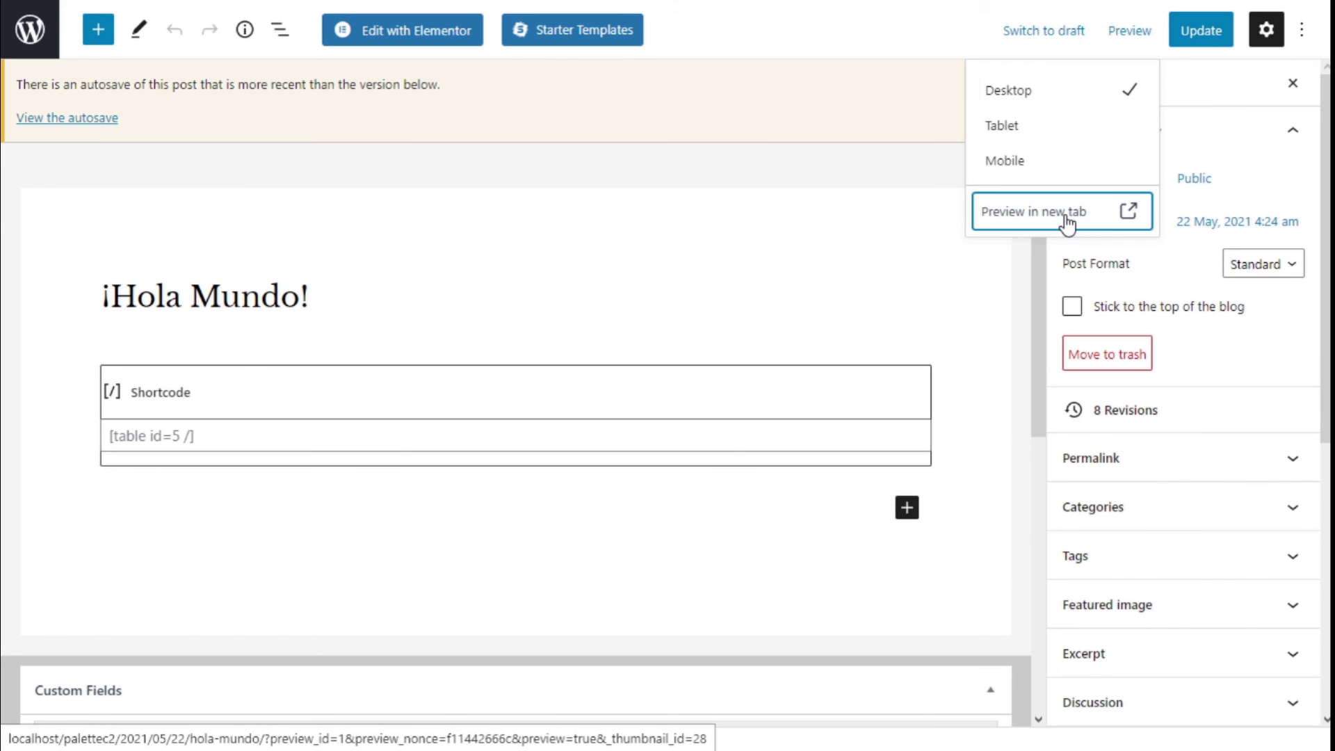
click(1064, 217)
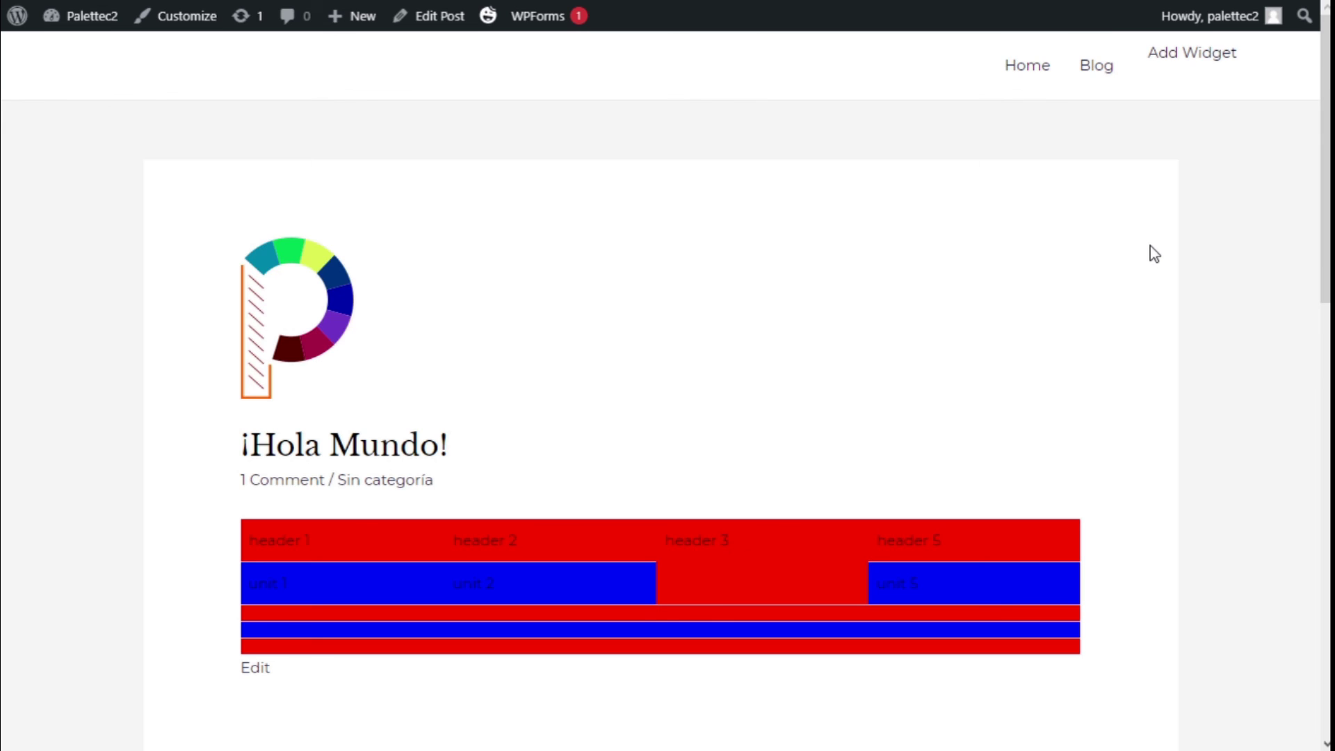
Scroll the ¡Hola Mundo! preview down to check the red and blue alternating table rows
scroll(1150, 246, down, 3)
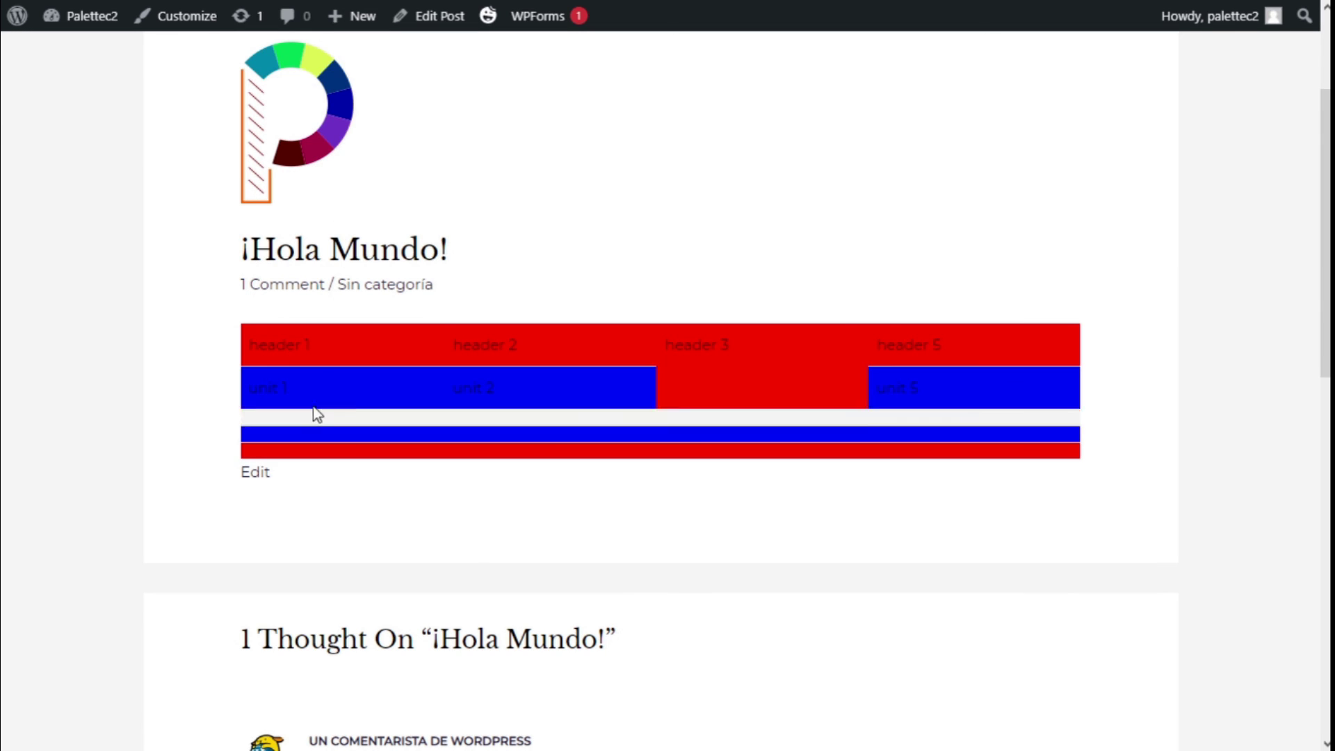